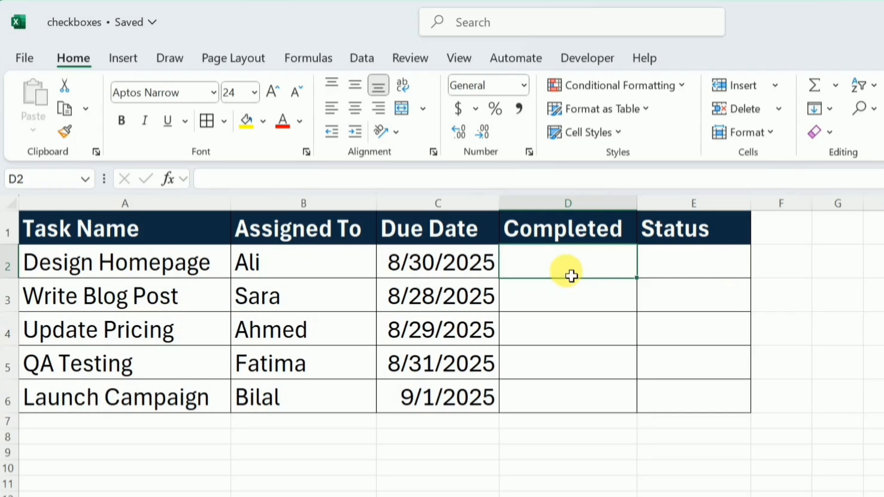
Insert checkboxes in the Completed column for all five tasks, cells D2 to D6
left_click_drag(570, 275, 580, 393)
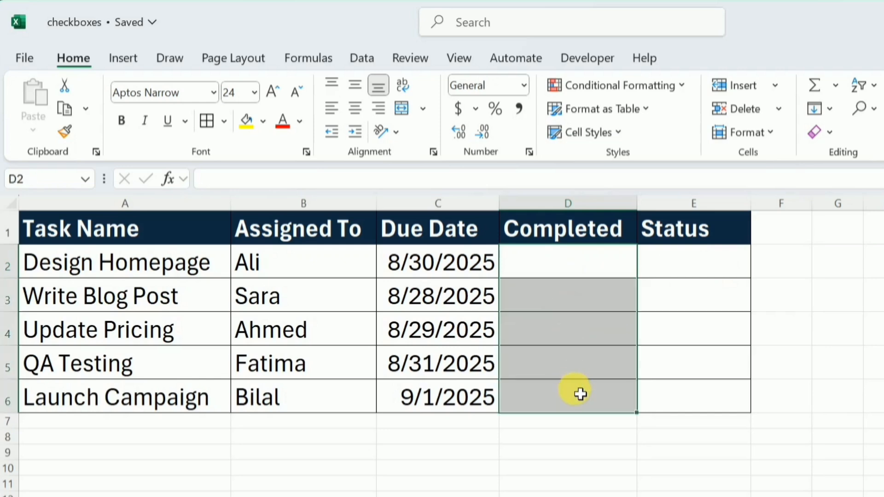
left_click(122, 63)
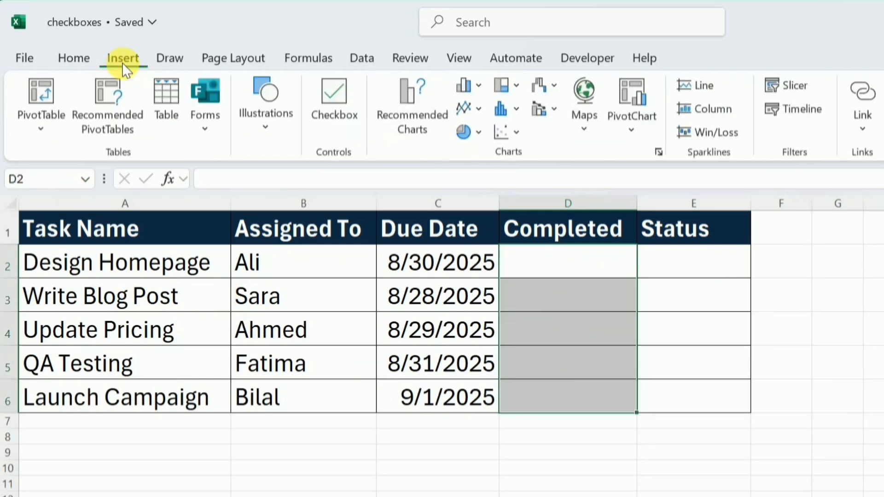
left_click(338, 115)
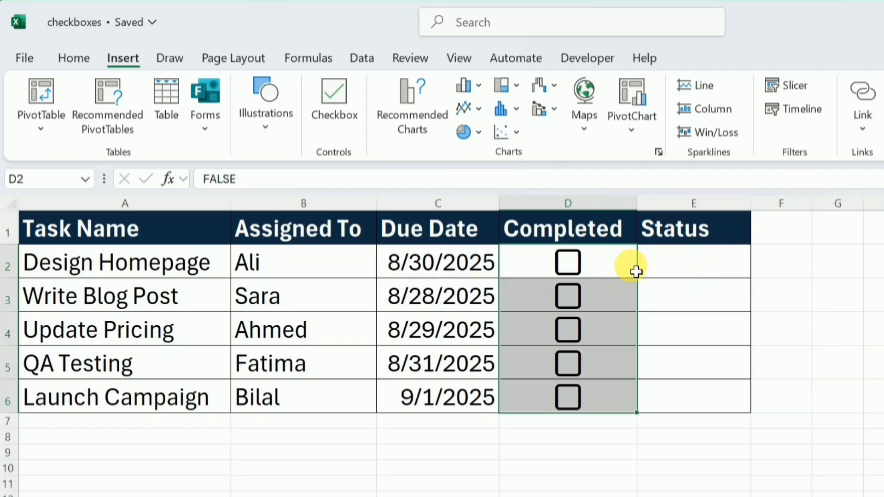
Tick the Completed checkboxes for Design Homepage and Update Pricing, checking the underlying cell values of ticked and unticked boxes
left_click(571, 263)
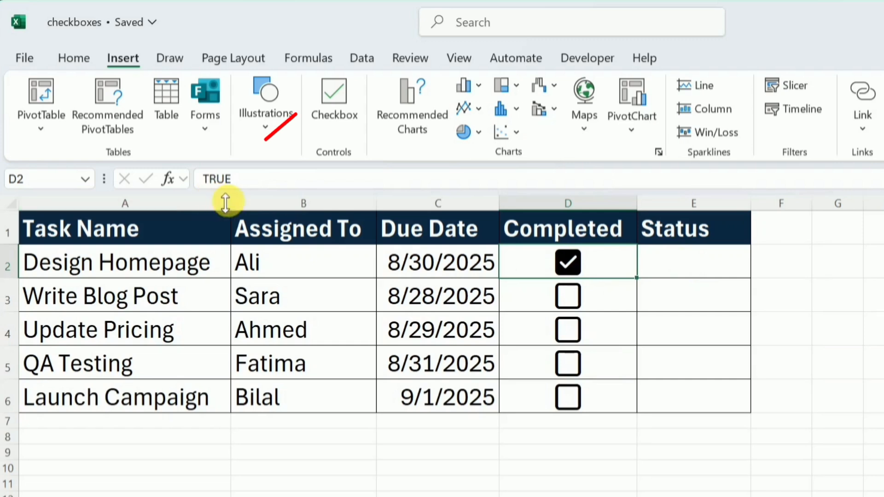
left_click(630, 311)
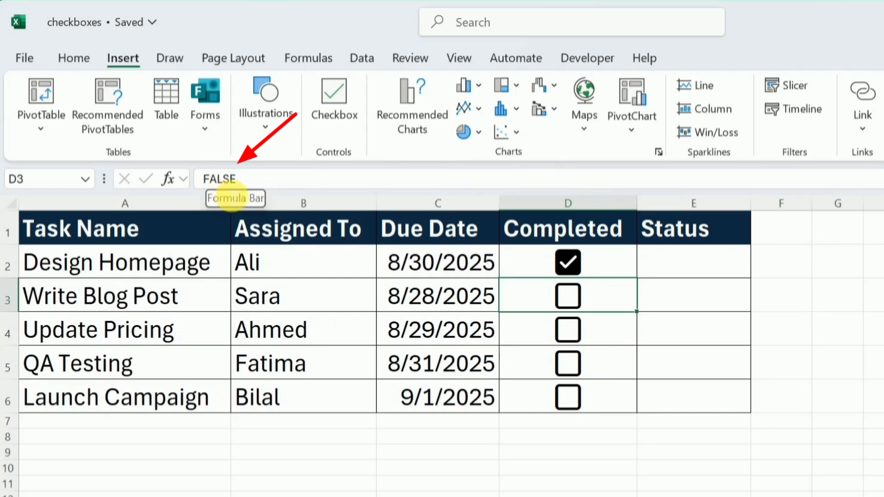
left_click(568, 330)
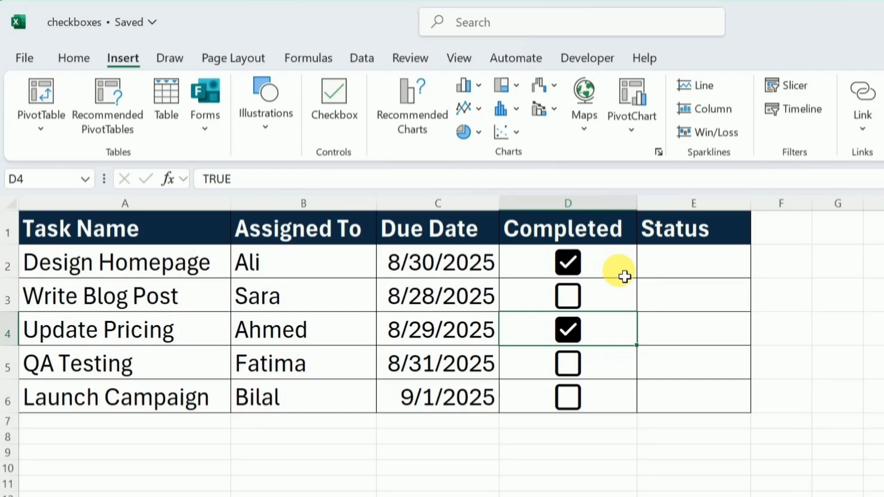
Enter the formula =IF(D2=TRUE,"Done","Pending") in Status cell E2
left_click(675, 262)
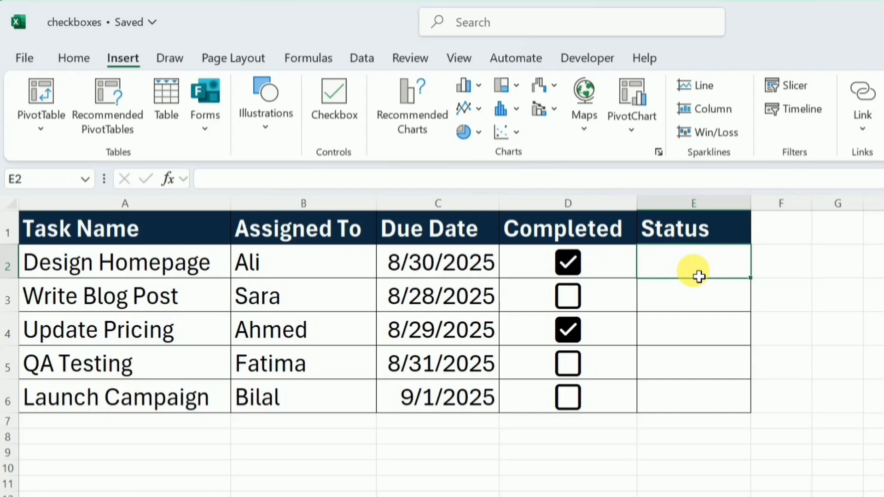
type("=if")
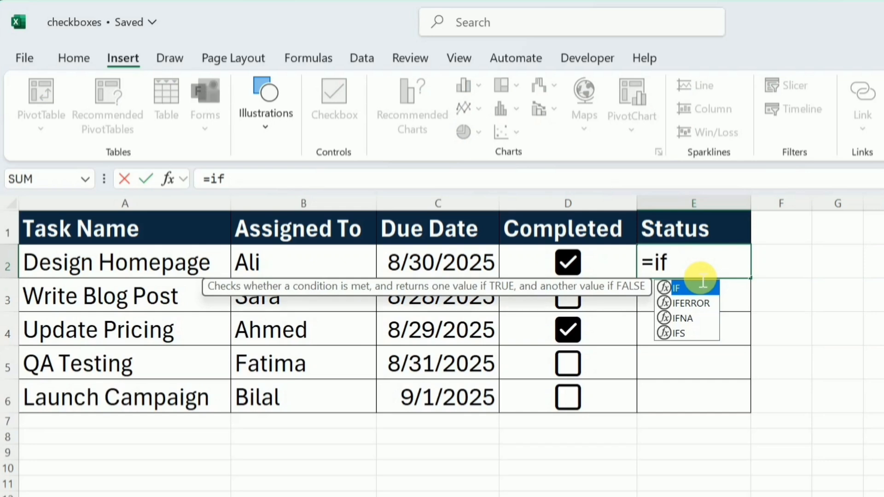
type("(D")
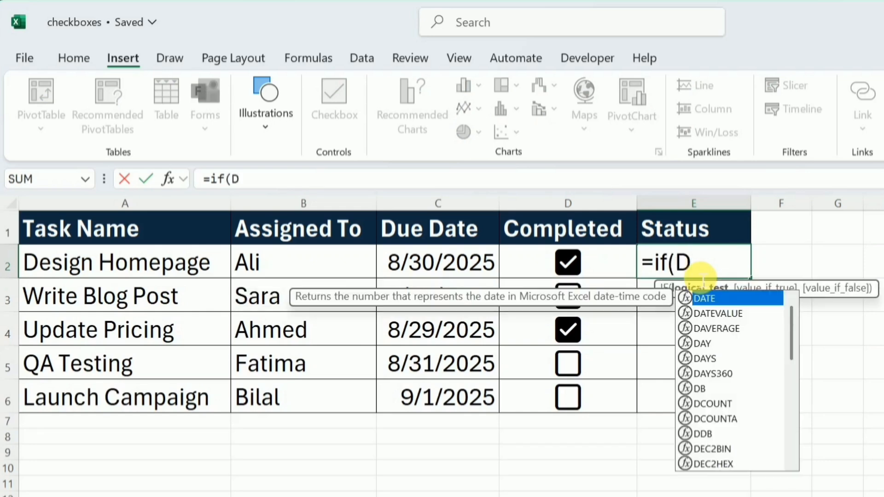
type("2=")
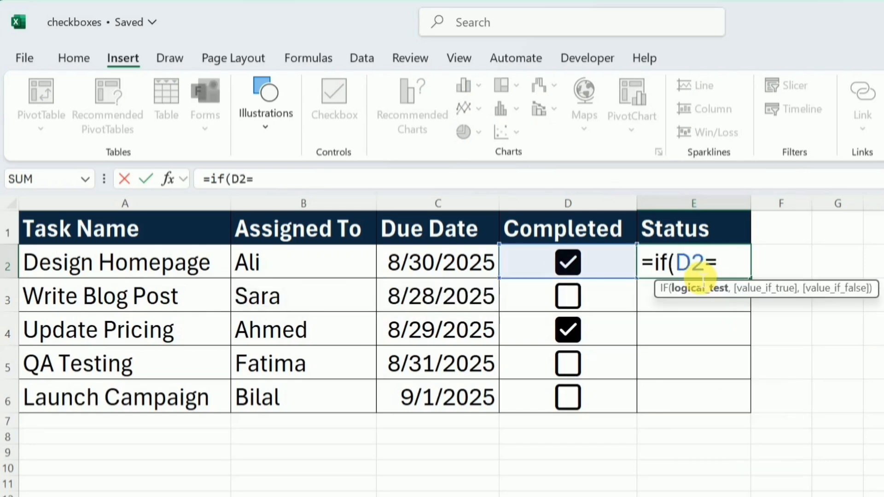
type("Tru")
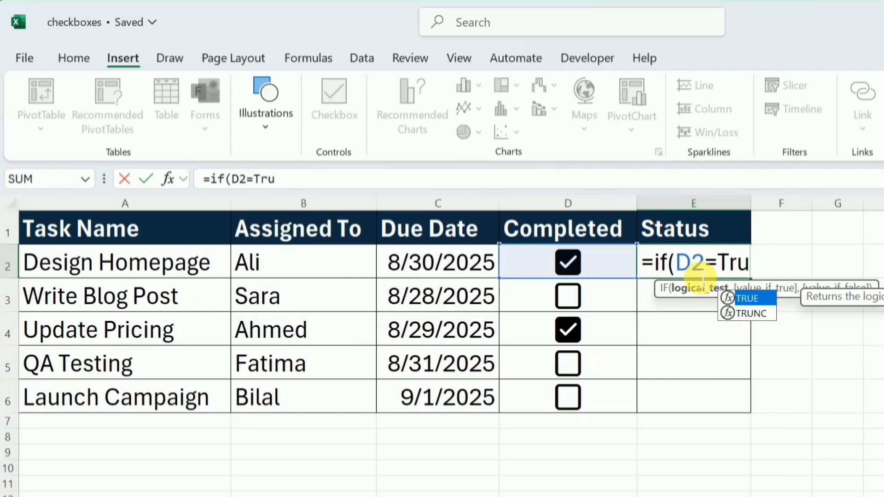
type("e,\"")
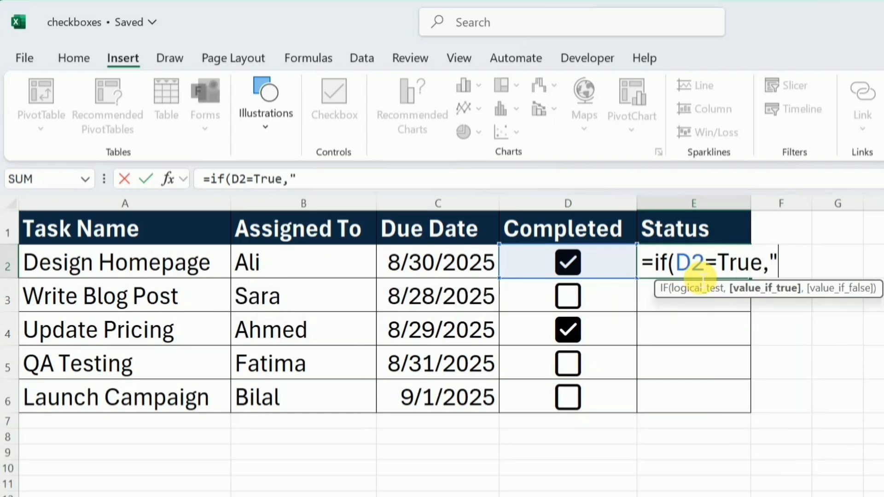
type("D")
type("one\"")
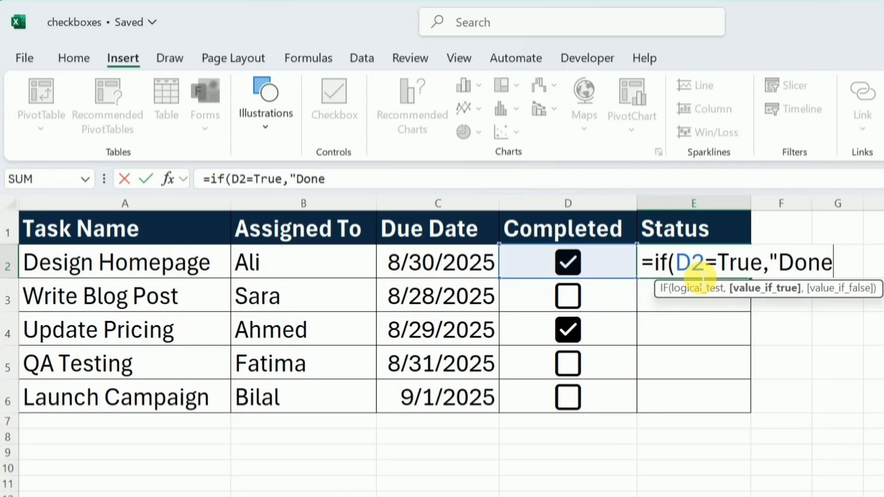
type(",\"")
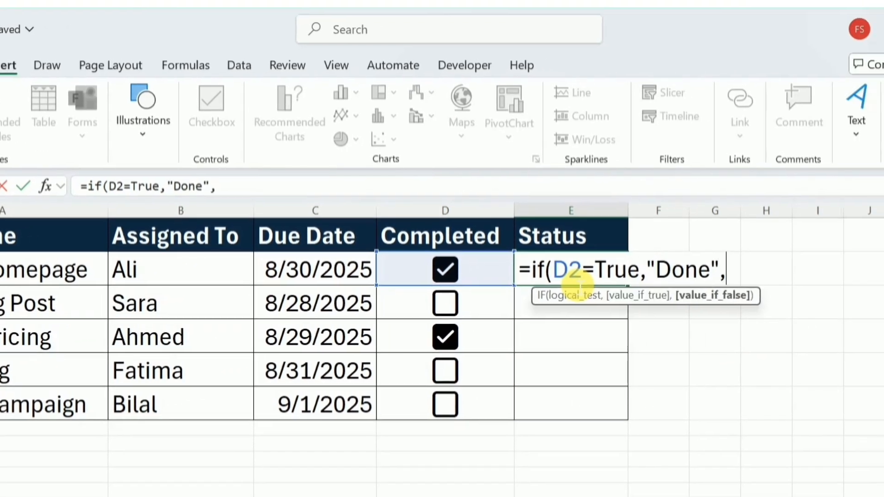
type("P")
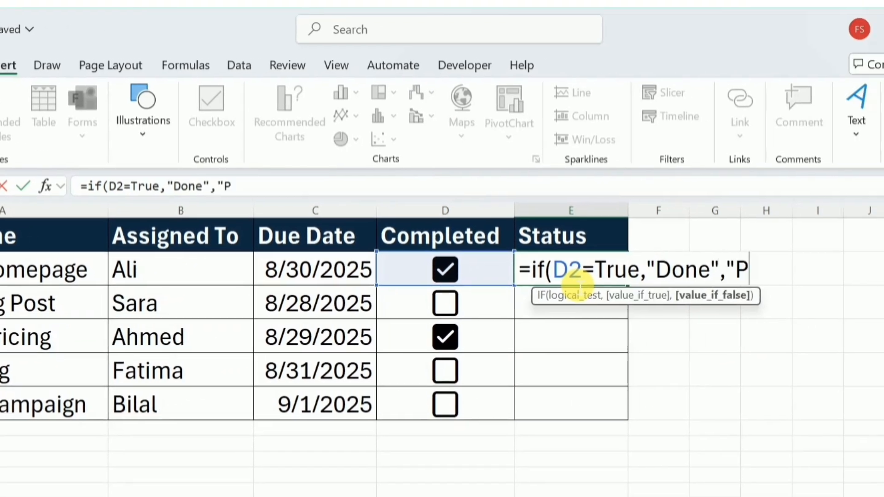
type("ending\"")
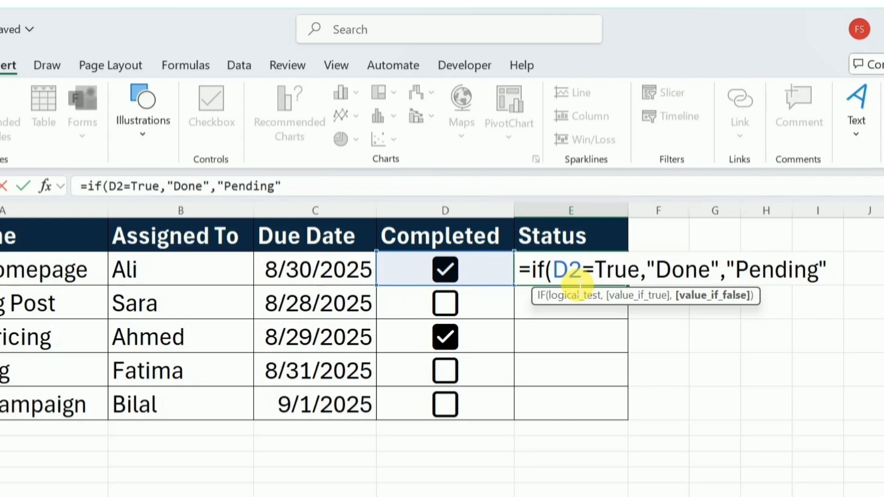
type(")")
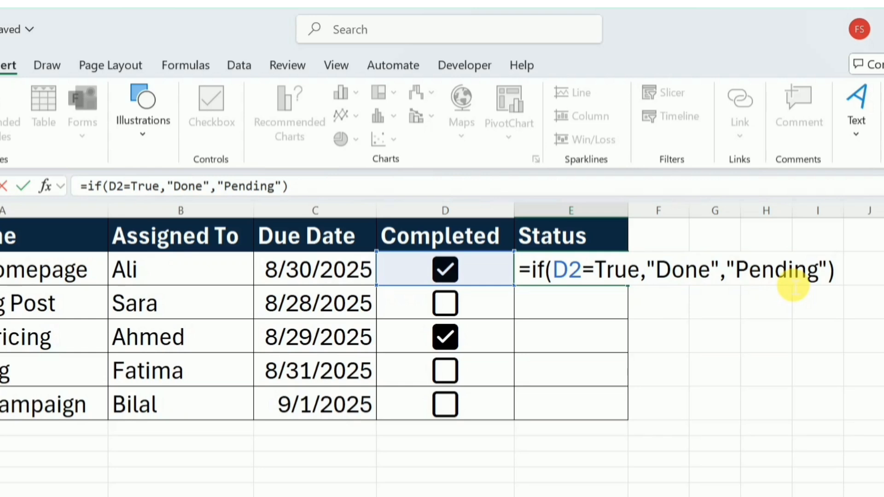
key("Return")
Fill the Status formula from E2 down through E6
left_click(611, 278)
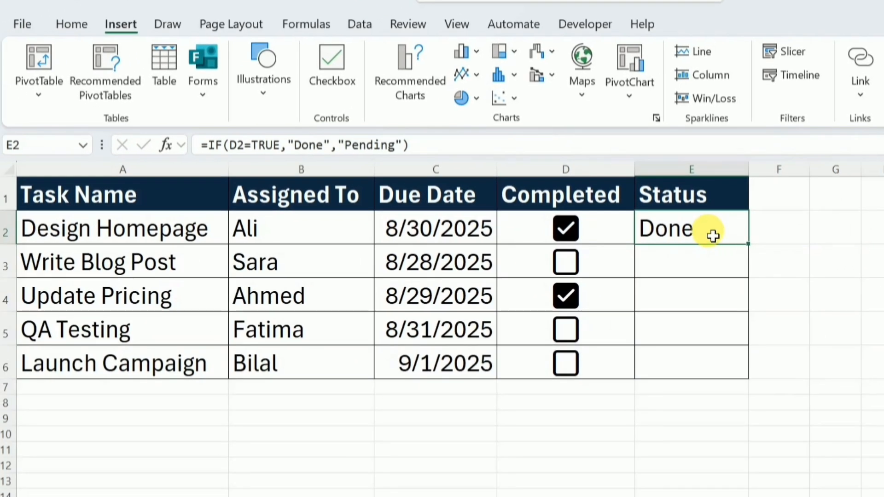
double_click(757, 250)
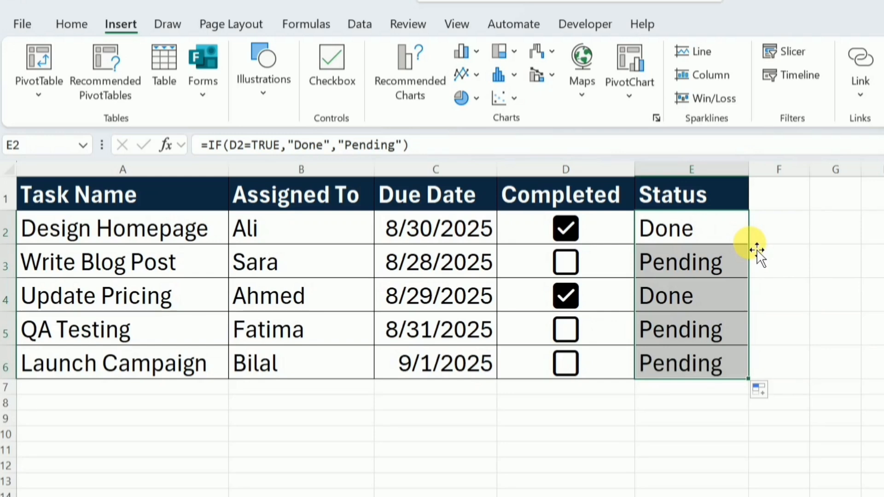
left_click(721, 234)
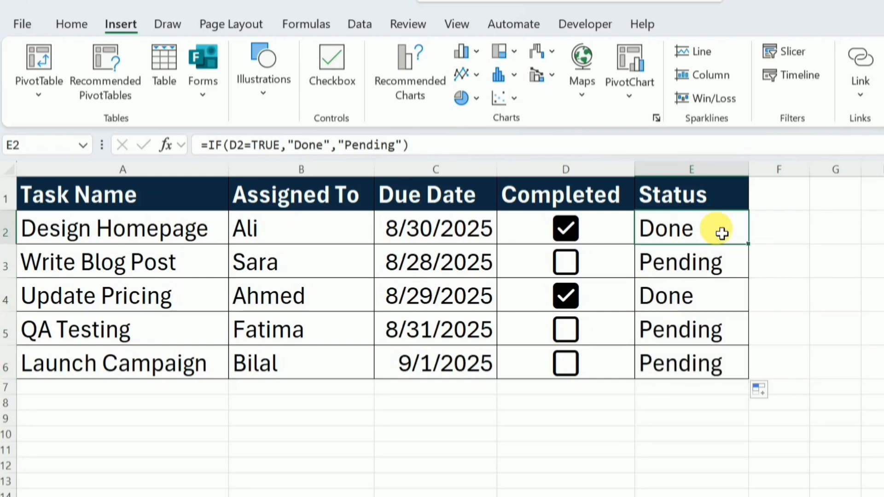
Test the Status formula by toggling Completed checkboxes, leaving Design Homepage, Write Blog Post and QA Testing ticked and Update Pricing cleared
left_click(566, 261)
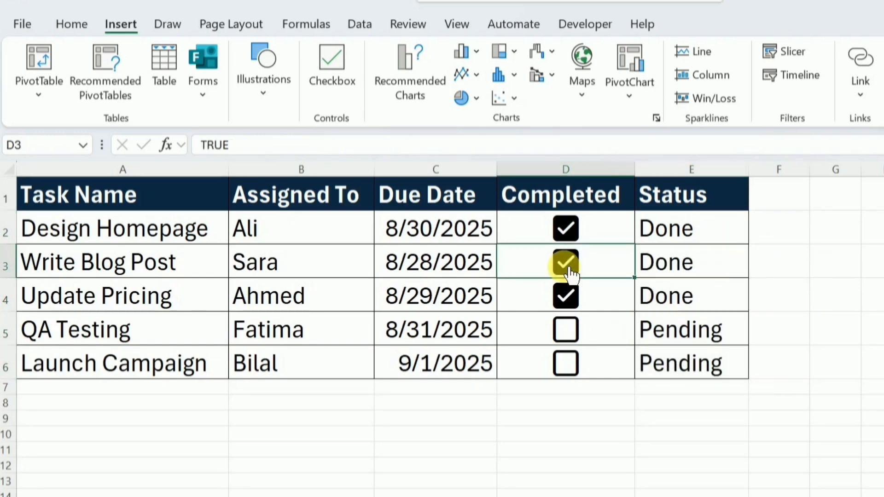
left_click(570, 231)
left_click(570, 328)
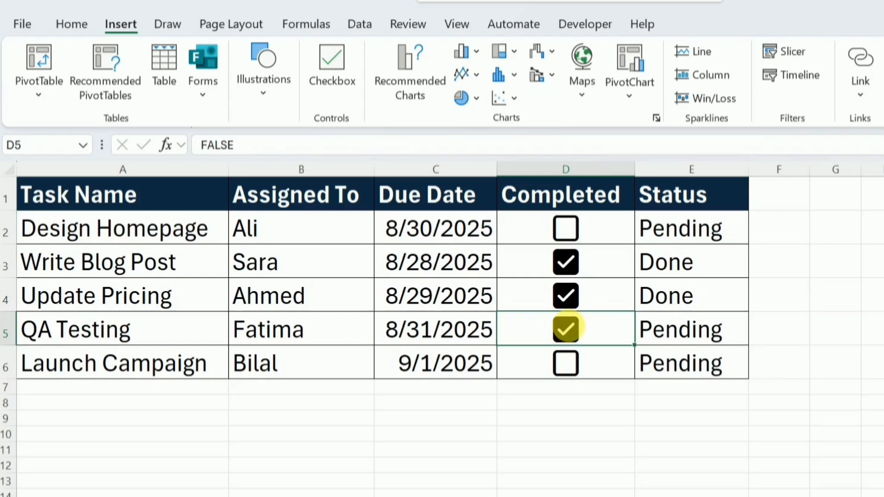
left_click(567, 262)
left_click(568, 291)
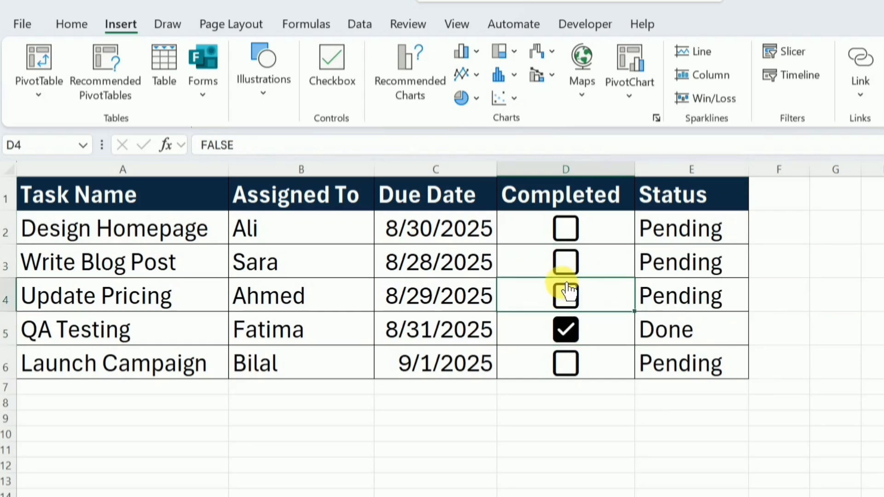
left_click(569, 227)
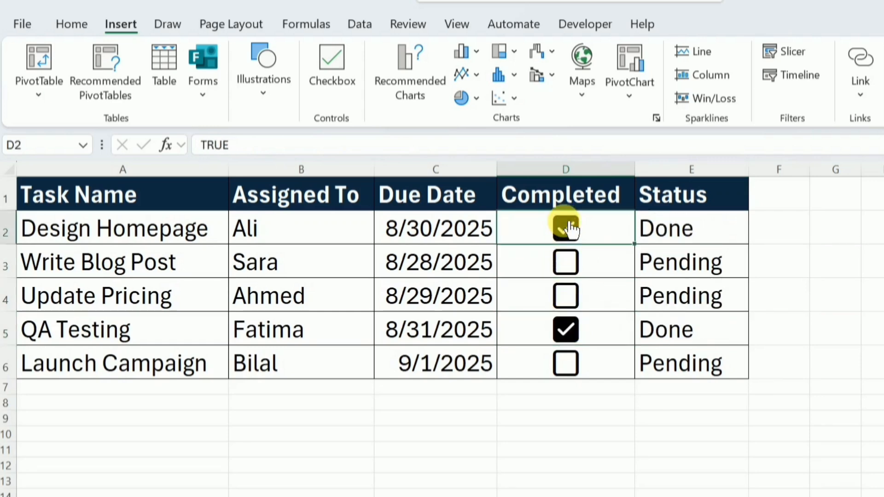
left_click(571, 263)
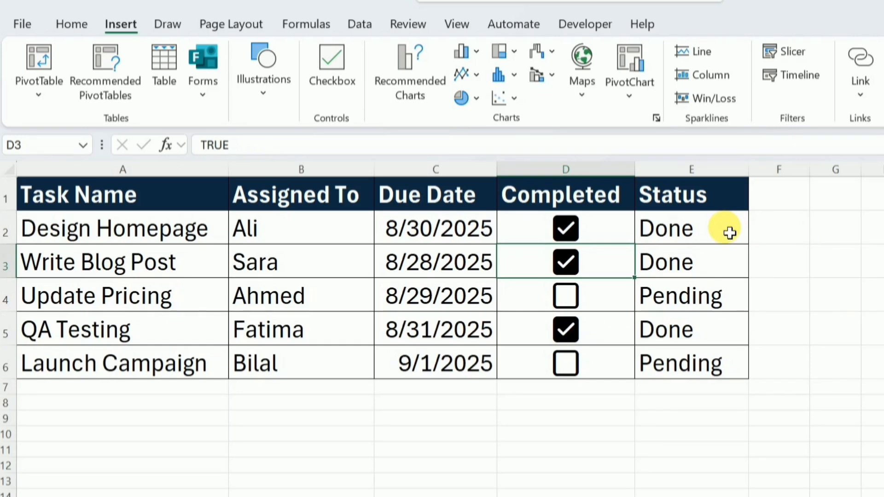
Add a Text That Contains conditional formatting rule to E2:E6 giving "Done" cells Green Fill with Dark Green Text
left_click_drag(730, 234, 726, 377)
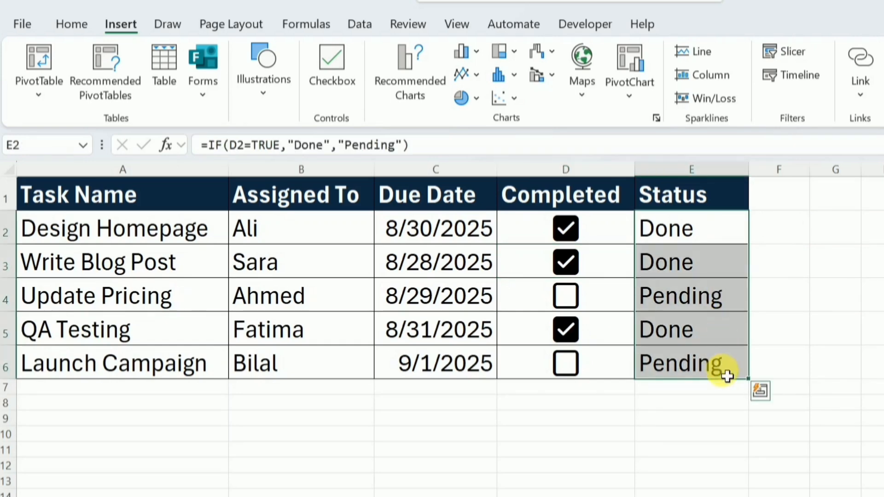
left_click(65, 22)
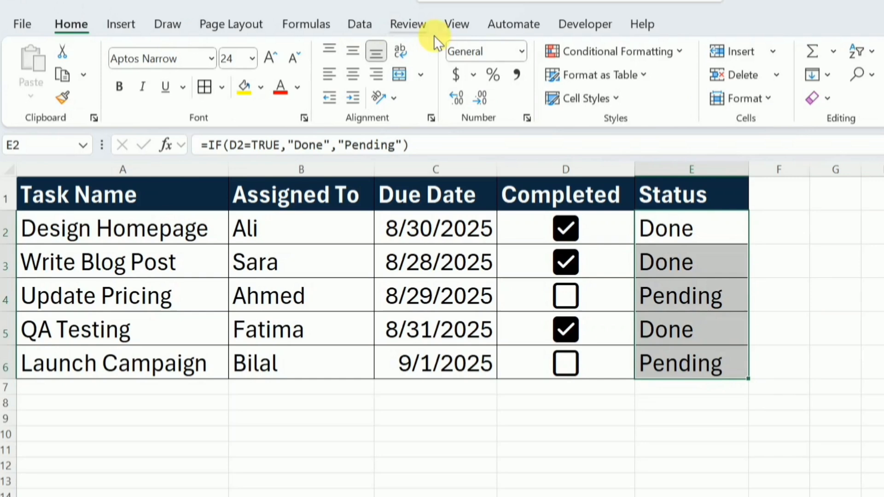
left_click(601, 50)
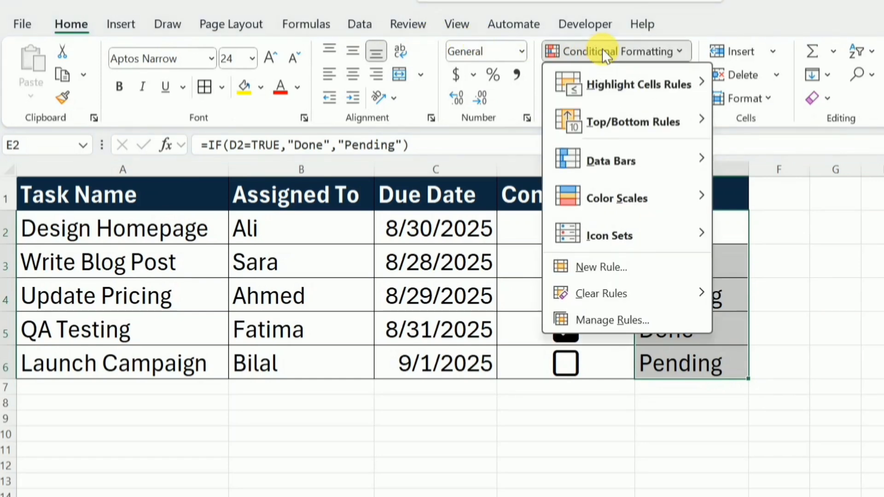
mouse_move(631, 92)
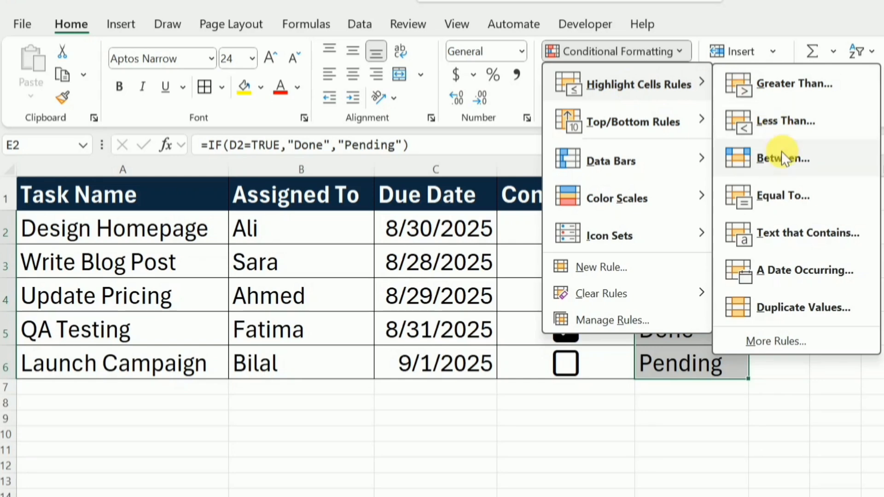
left_click(802, 233)
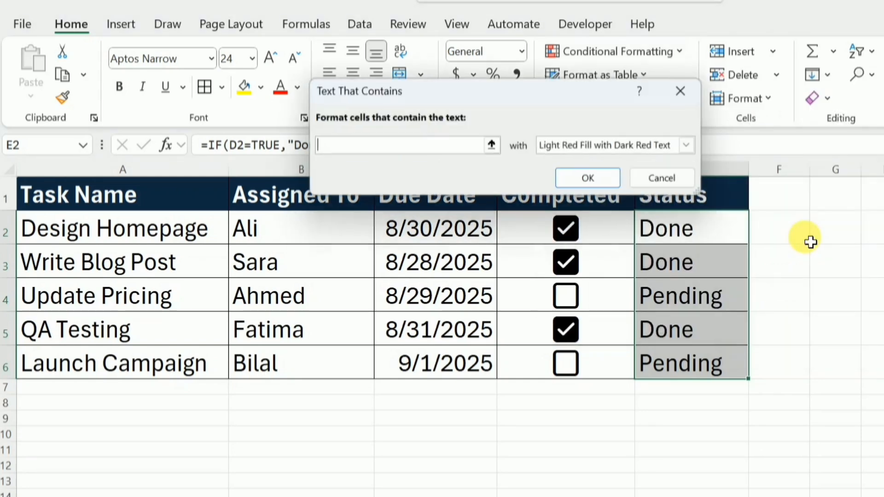
left_click(414, 148)
type("Done")
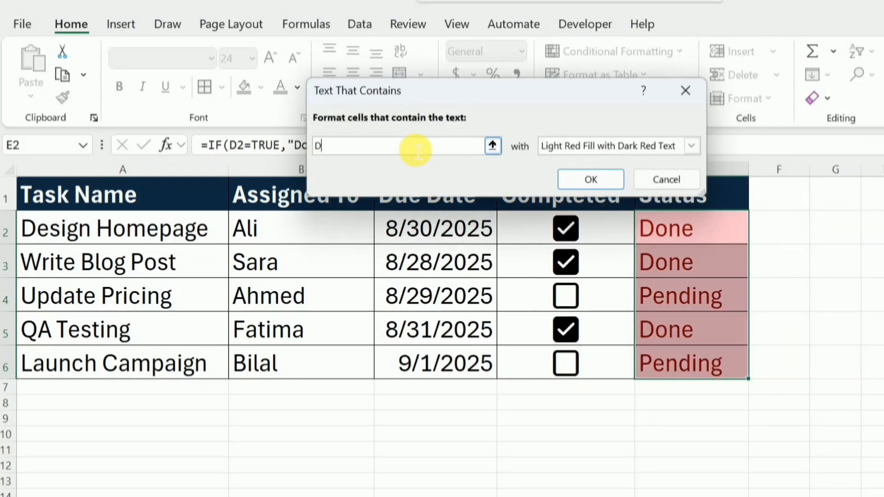
left_click(691, 146)
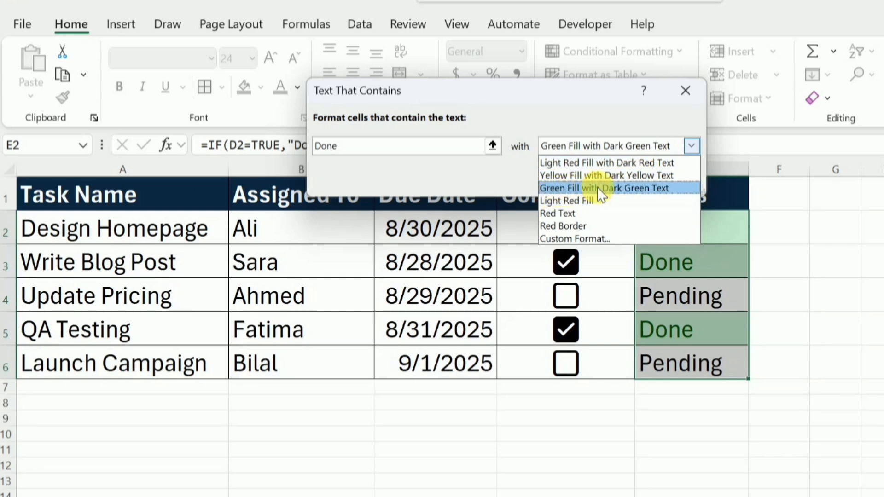
left_click(662, 189)
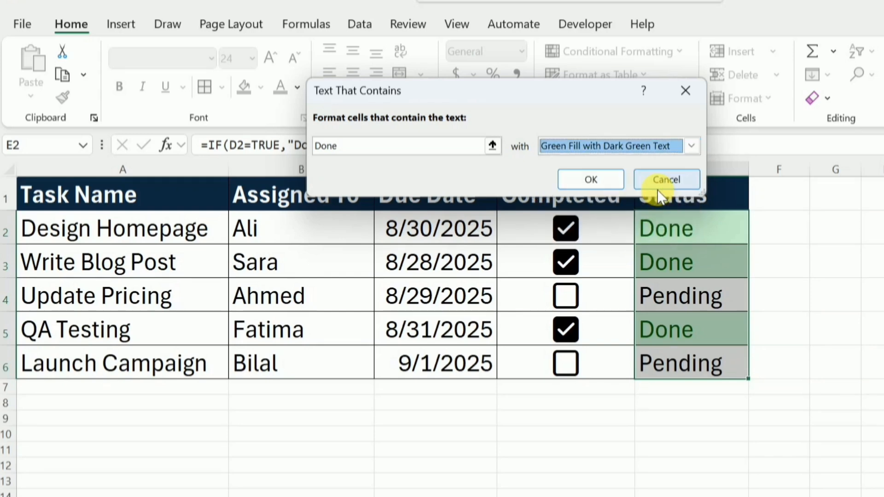
left_click(596, 181)
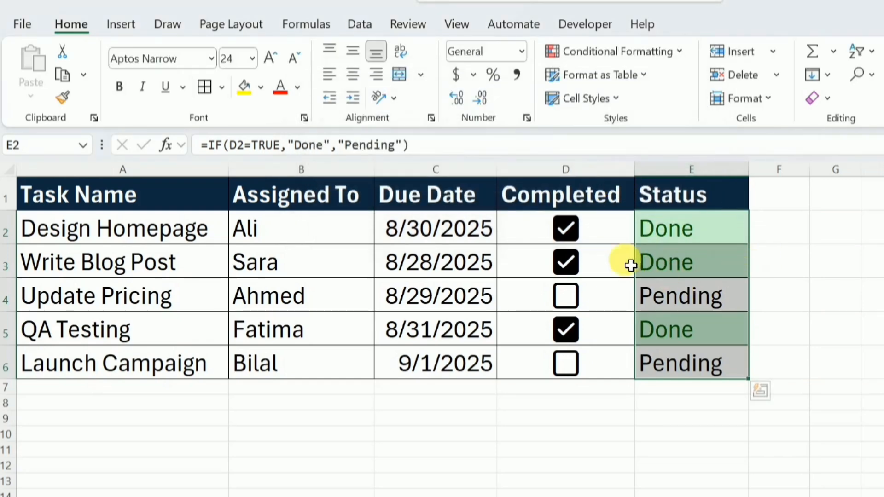
Test the "Done" highlighting by toggling Completed checkboxes, leaving Design Homepage and Update Pricing ticked and Write Blog Post cleared
left_click(573, 272)
left_click(566, 228)
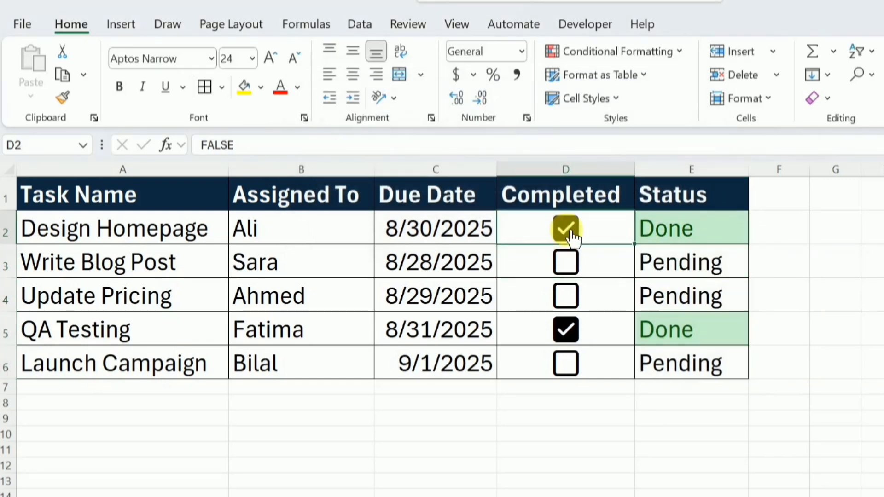
left_click(574, 260)
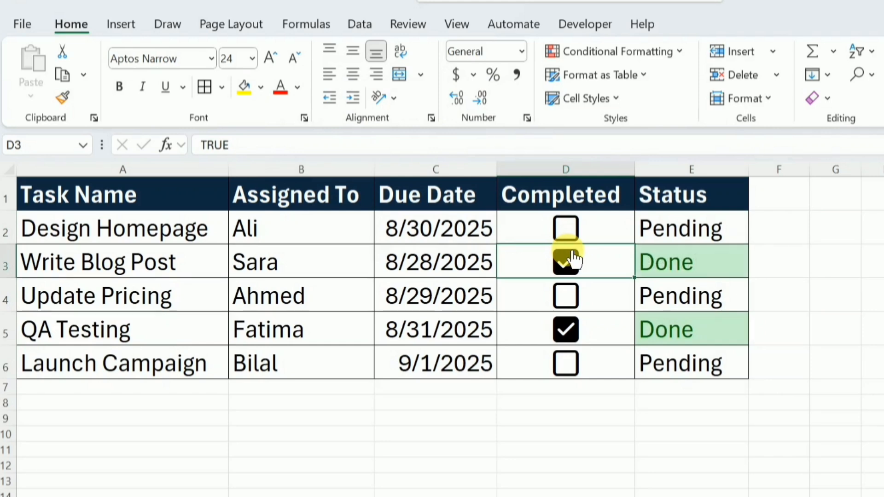
left_click(569, 228)
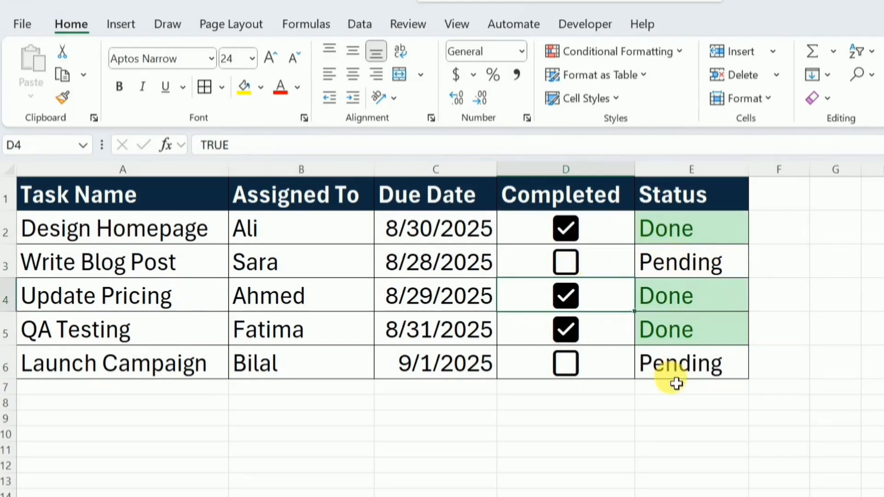
Add a Text That Contains conditional formatting rule to E2:E6 giving "Pending" cells Light Red Fill with Dark Red Text
left_click_drag(704, 234, 708, 361)
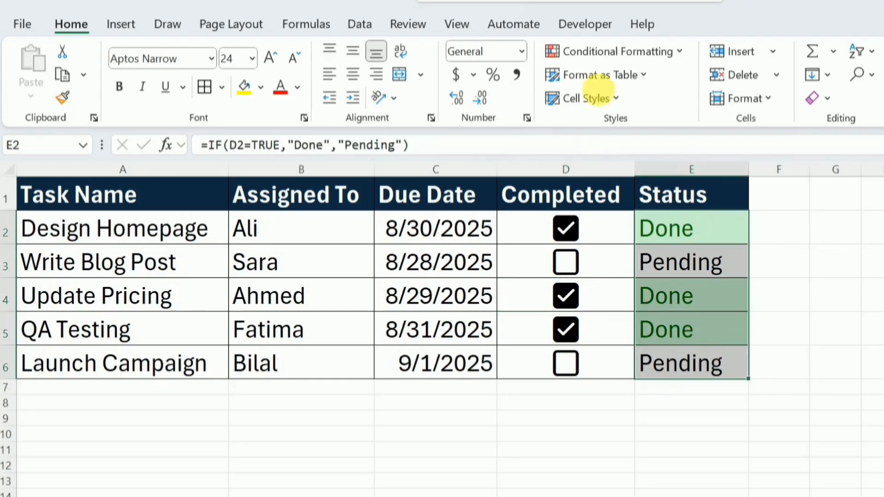
left_click(606, 53)
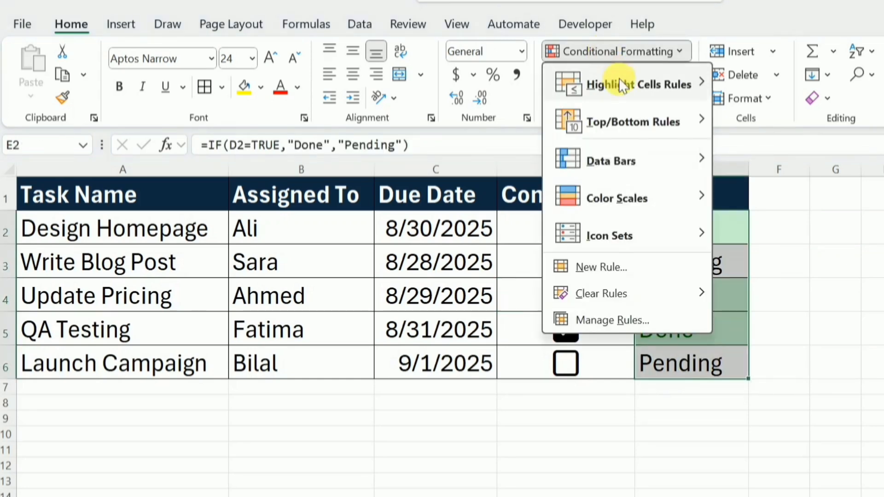
mouse_move(658, 91)
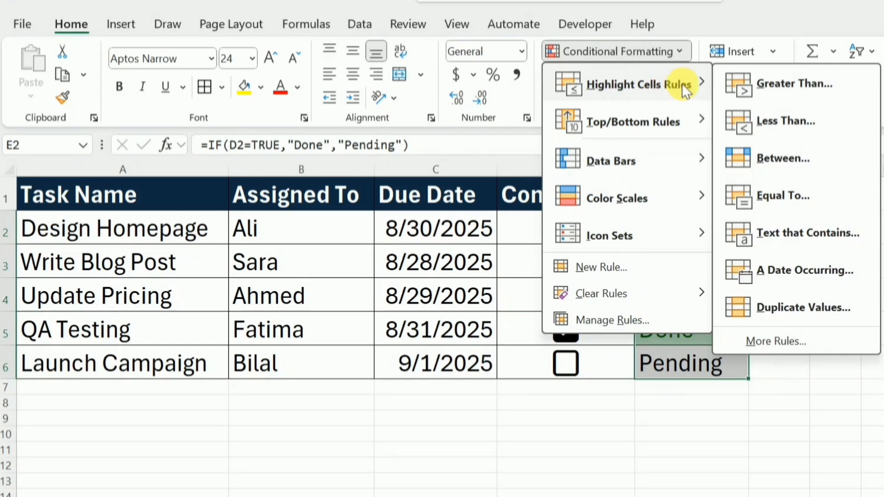
left_click(790, 233)
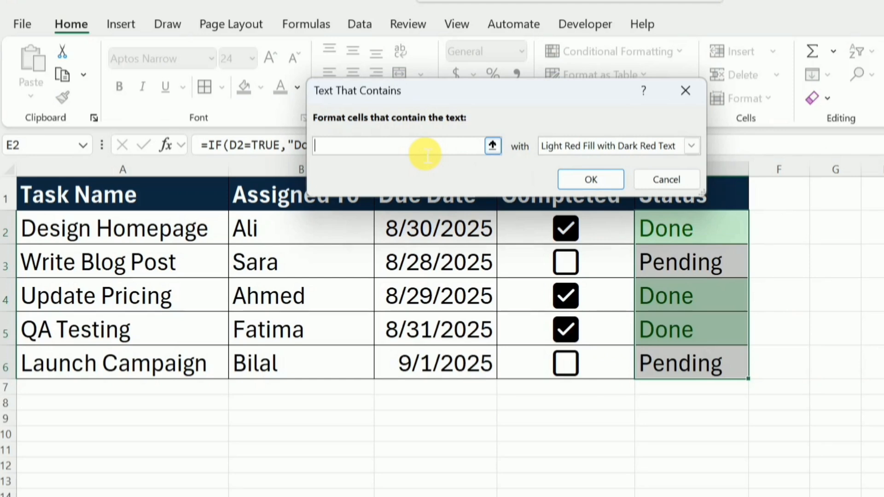
type("Pending")
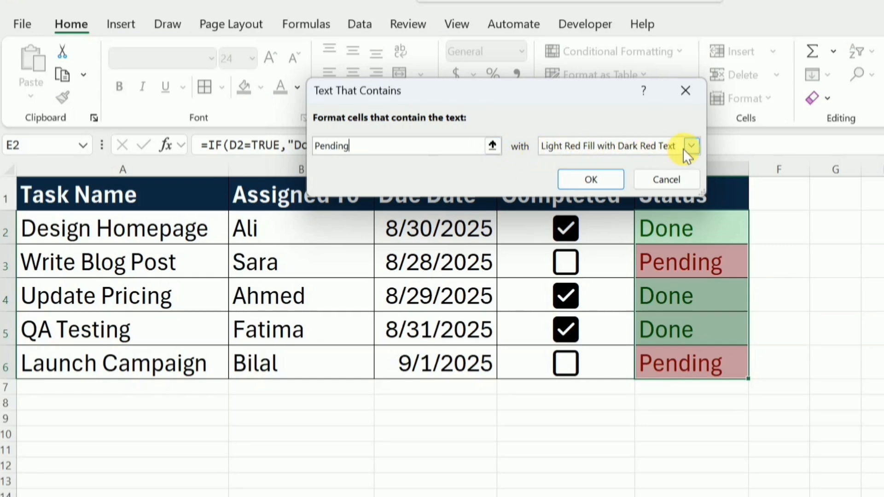
left_click(591, 180)
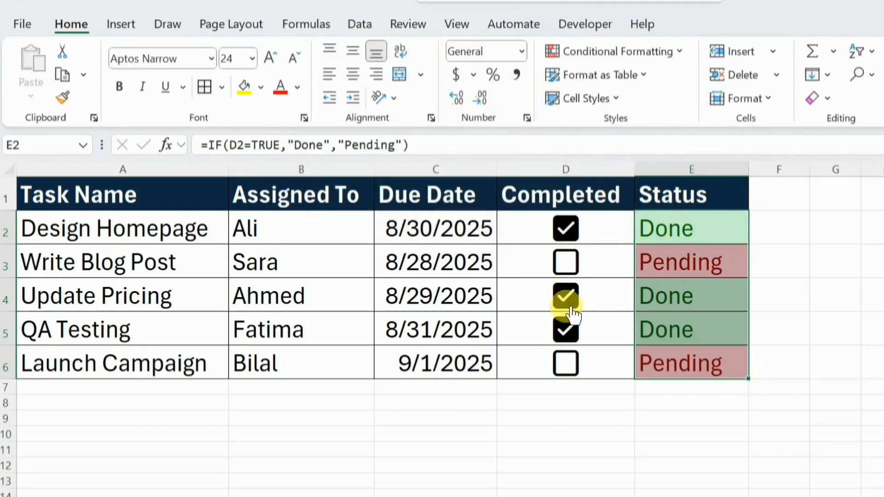
Test both color rules by toggling the Update Pricing and Write Blog Post checkboxes, leaving Update Pricing ticked and Write Blog Post and QA Testing cleared
left_click(570, 306)
left_click(575, 261)
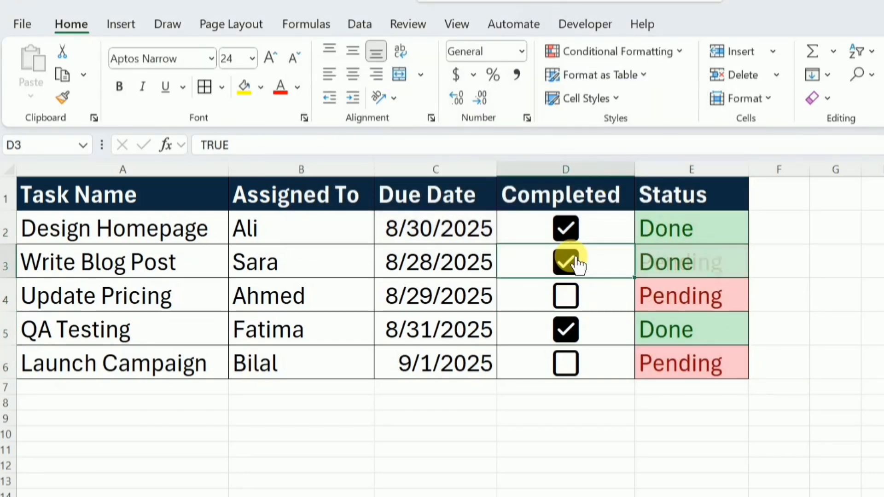
left_click(572, 298)
left_click(575, 266)
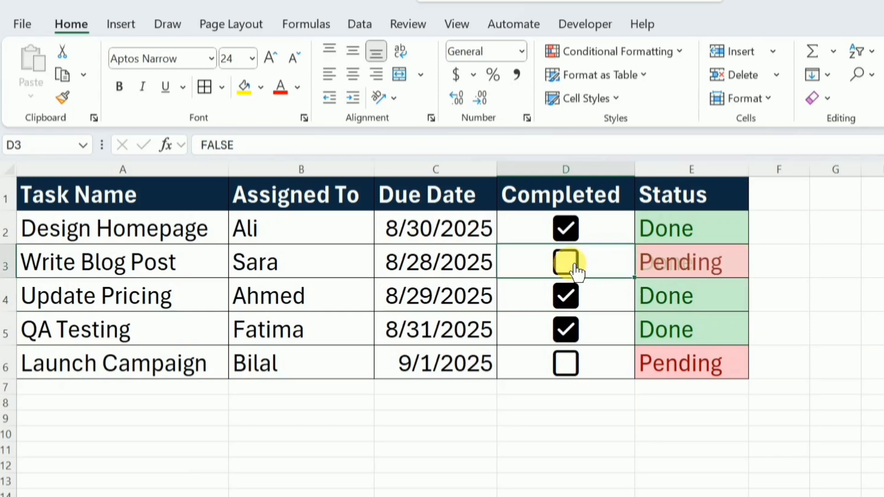
left_click(573, 330)
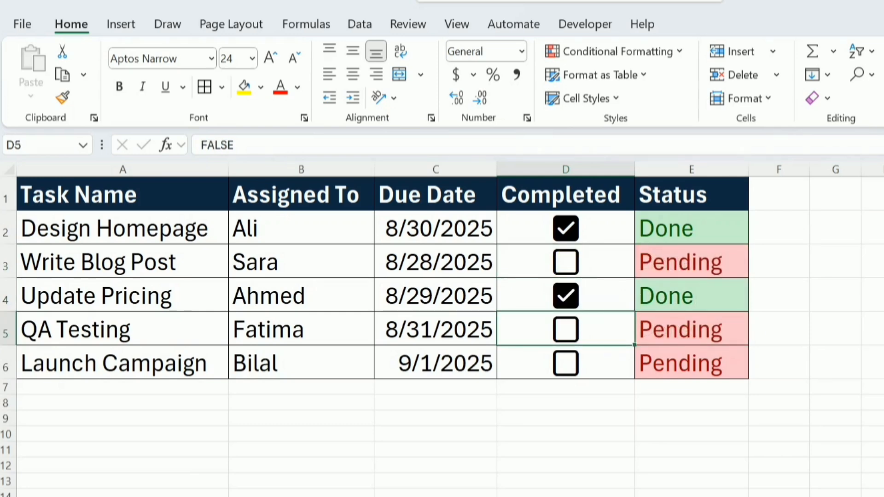